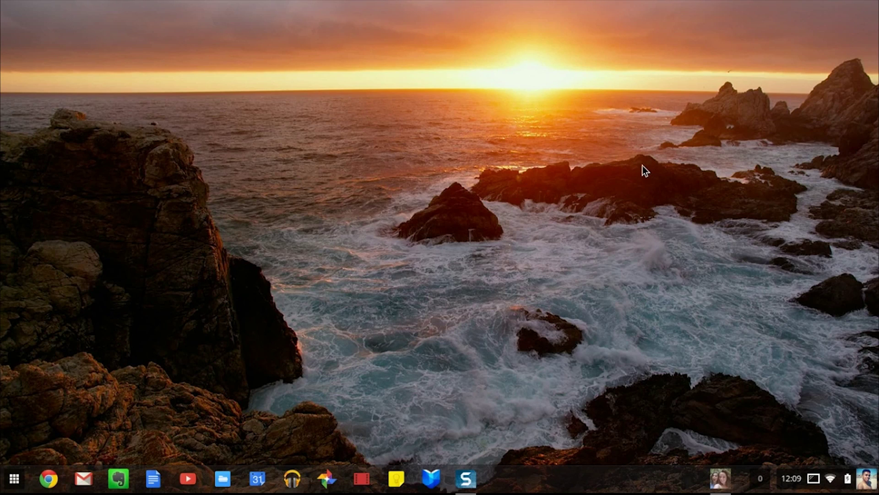
Open the featured Evernote app's detail page in the Chrome Web Store.
left_click(14, 480)
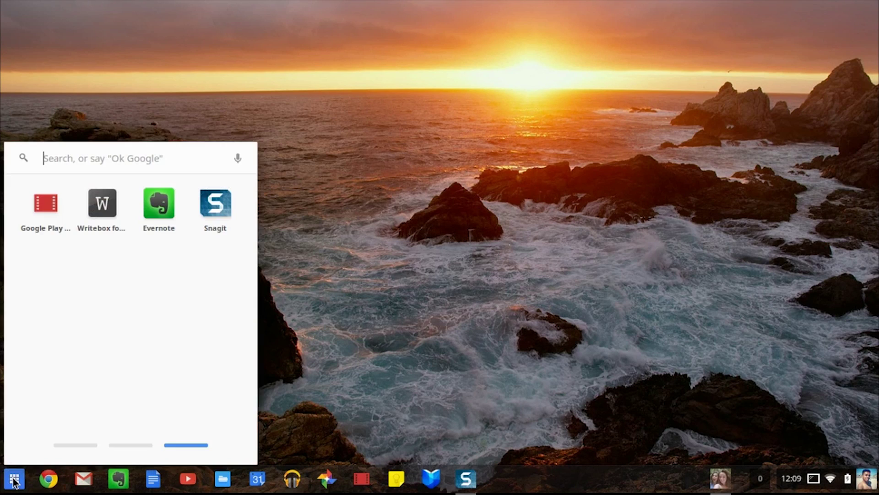
scroll(73, 324, "up", 1)
scroll(73, 325, "up", 1)
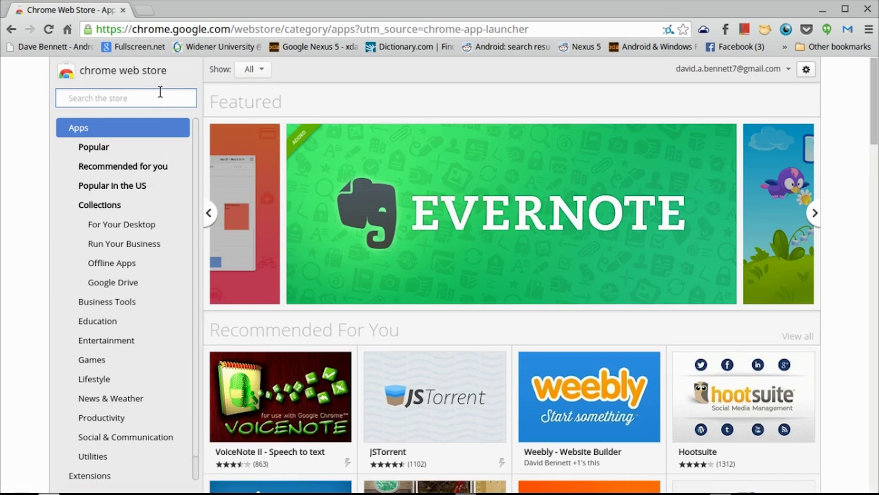
left_click(377, 198)
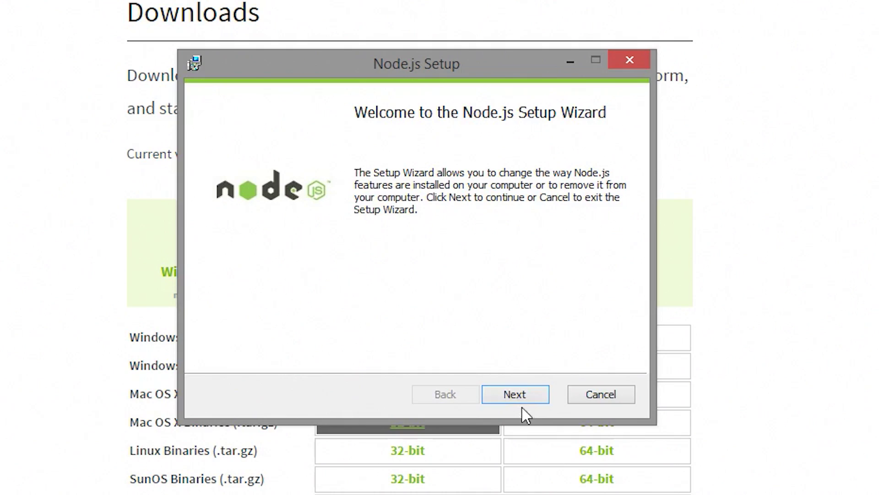
Continue past the Node.js Setup Wizard's welcome page.
left_click(523, 395)
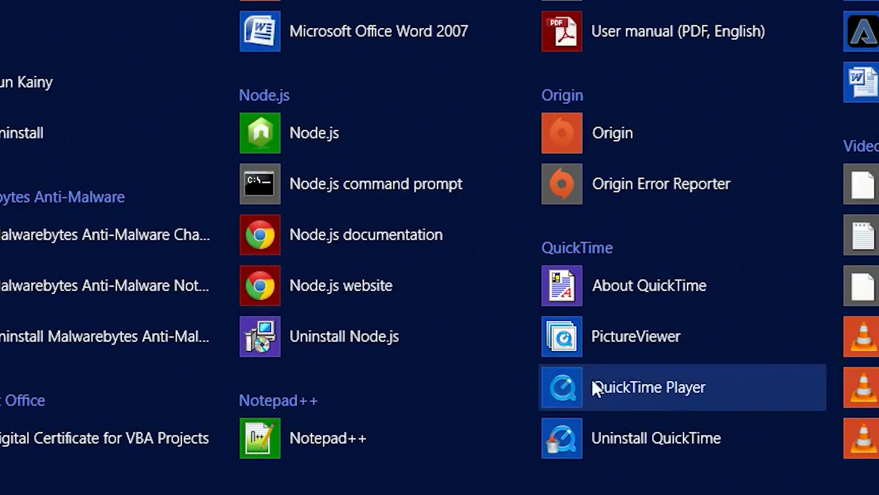
Run 'npm install chromeos-apk -g' in the Node.js command prompt.
left_click(411, 185)
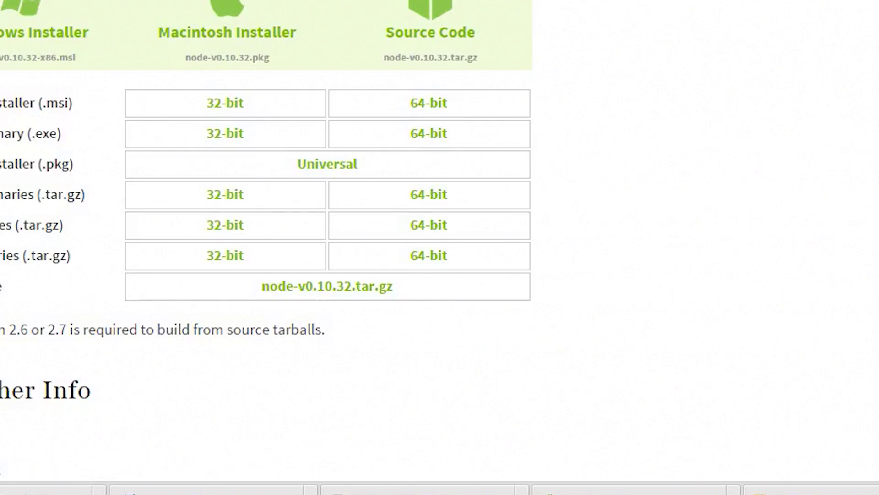
right_click(284, 175)
left_click(359, 239)
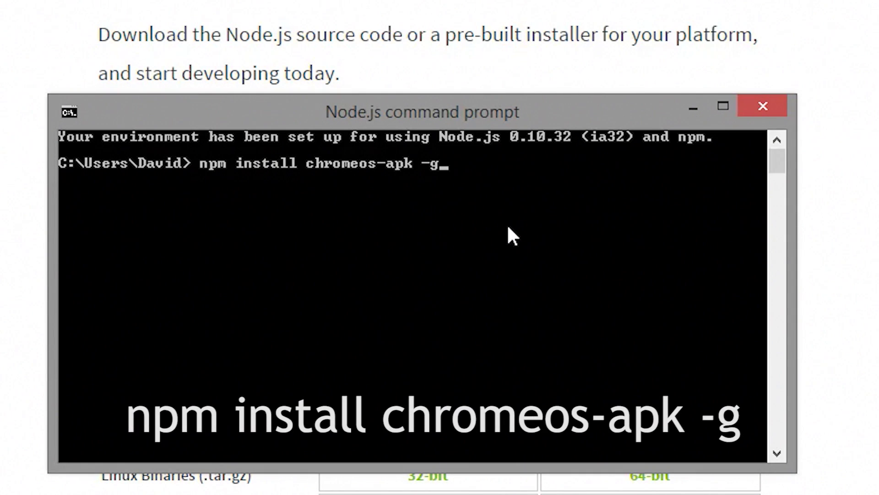
key("Return")
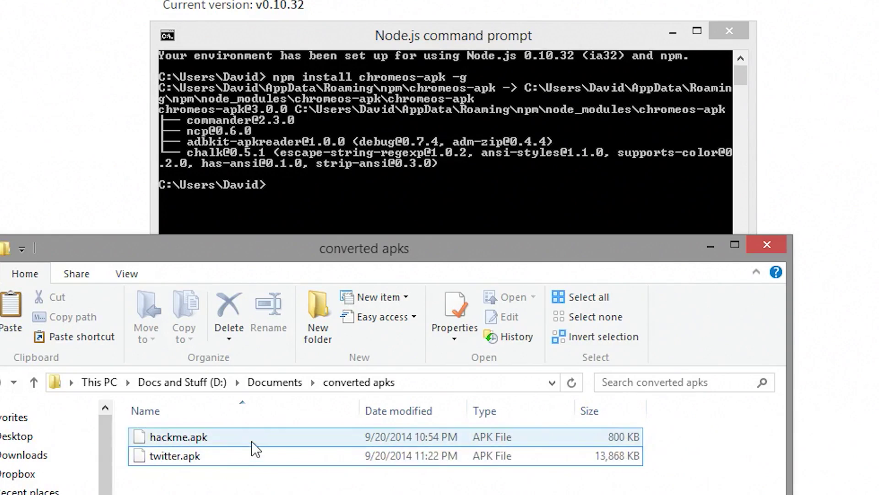
left_click(711, 246)
type("D")
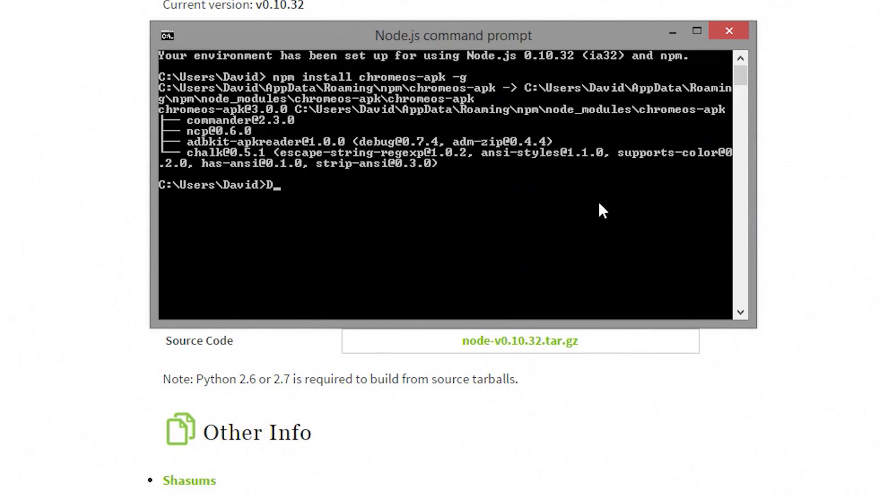
Navigate the command prompt to the 'converted apks' folder in Documents on drive D:.
type(":")
type("cd documents")
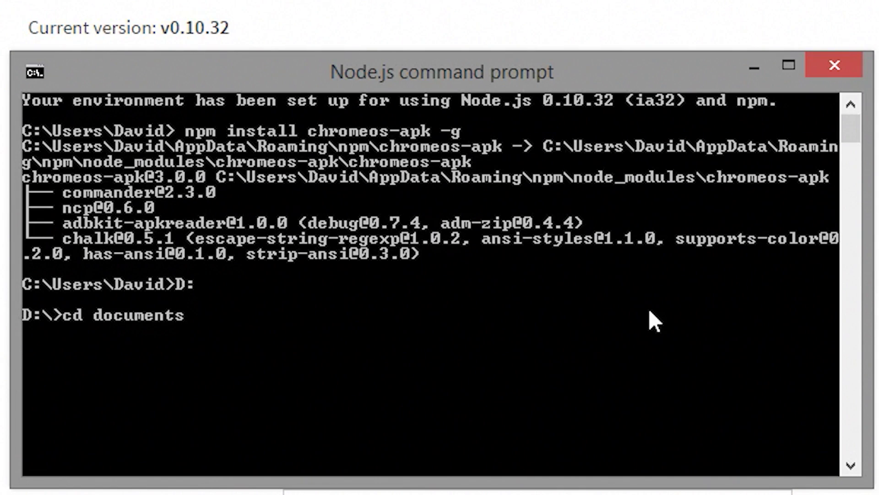
key("Return")
type("cd converted apks")
key("Return")
type("chrom")
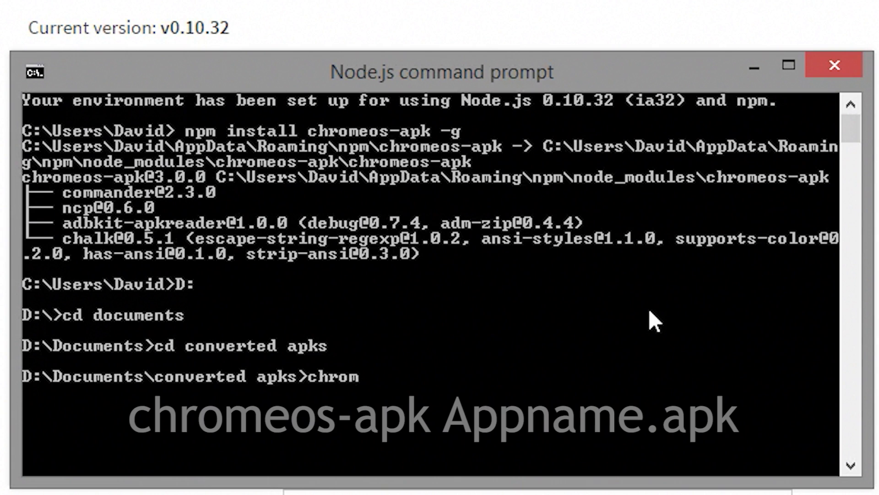
Convert hackme.apk with chromeos-apk, then select the converted Hack Me and Twitter folders.
type("eos-apk ")
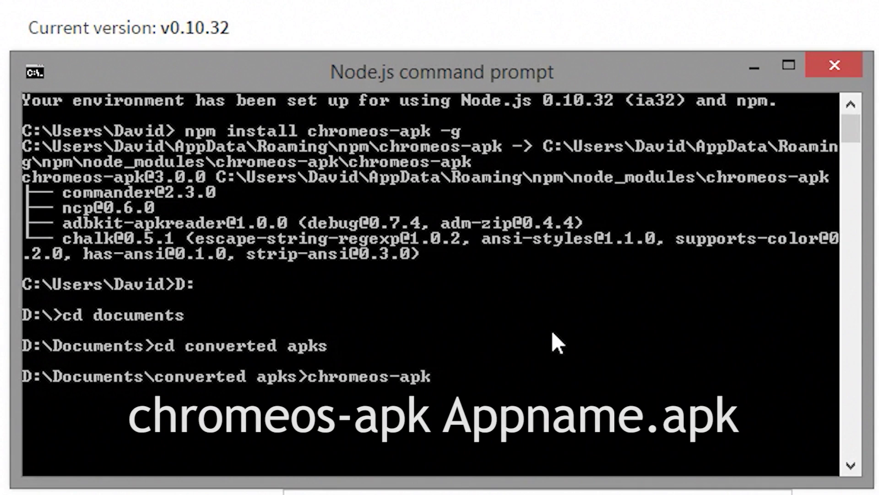
type("hack")
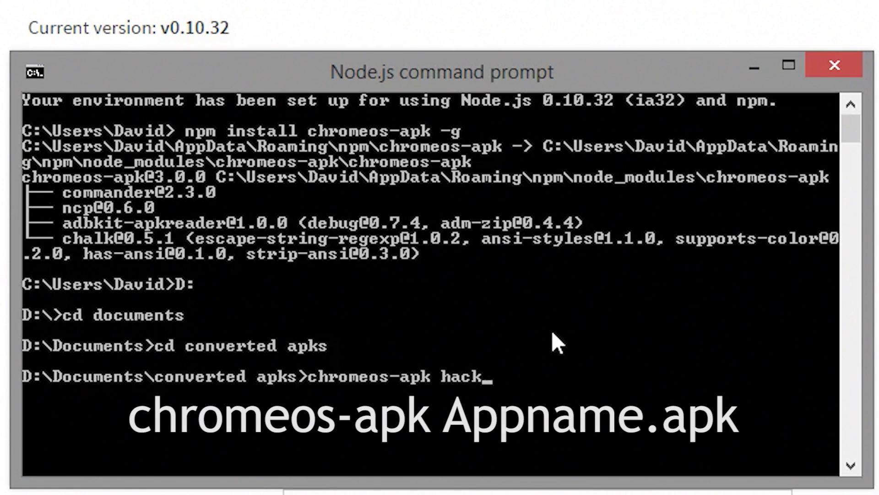
type("me.apk")
key("Return")
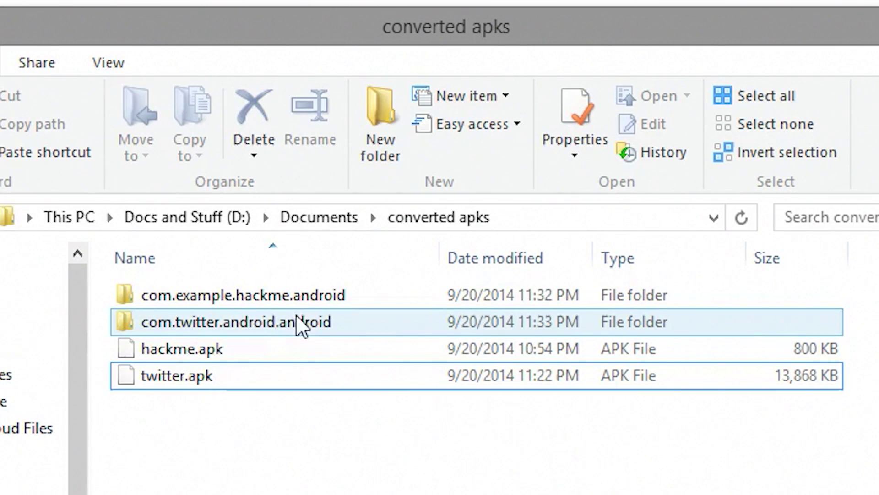
left_click(298, 296)
left_click(299, 322, "ctrl")
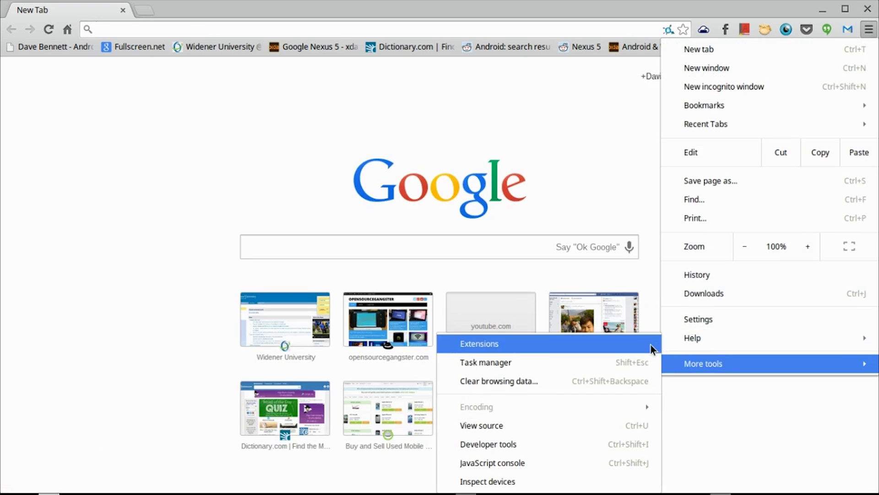
Load Good Stuff > com.example.hackme.android as an unpacked Chrome extension.
left_click(650, 347)
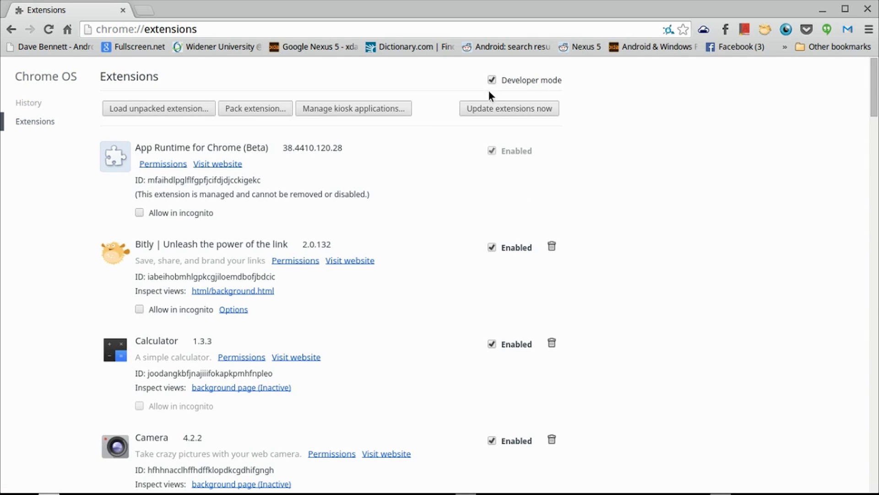
left_click(172, 112)
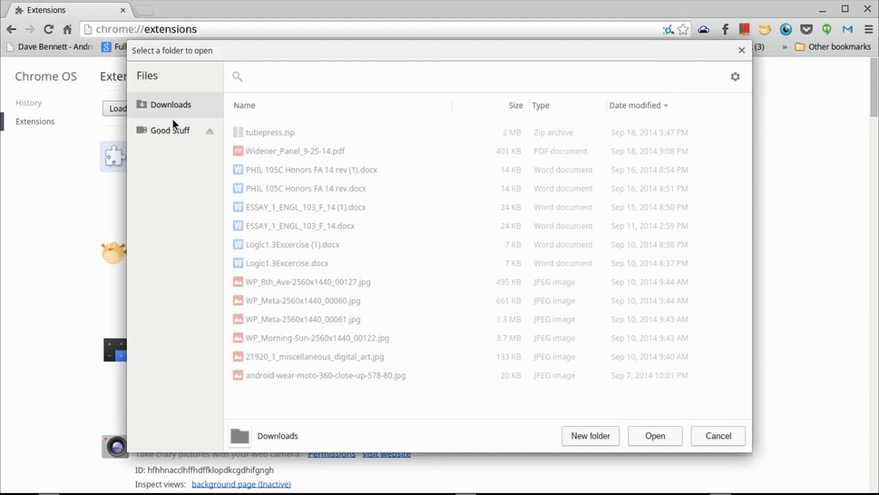
left_click(172, 128)
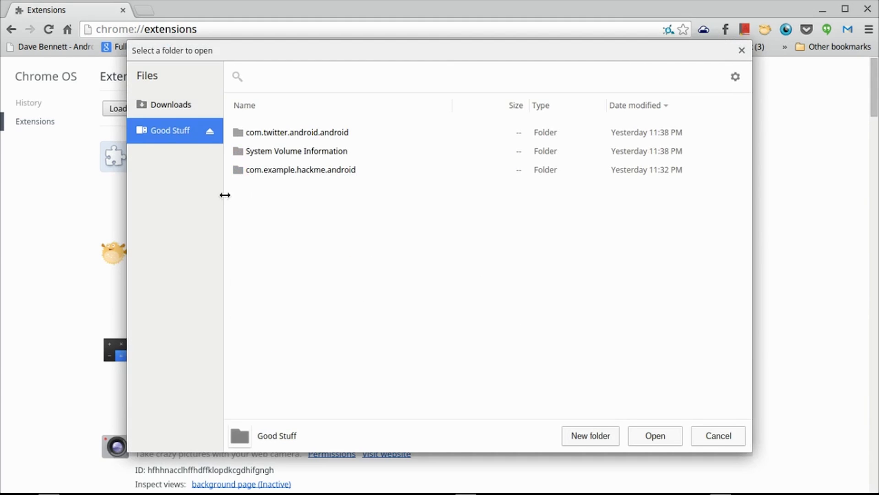
left_click(268, 174)
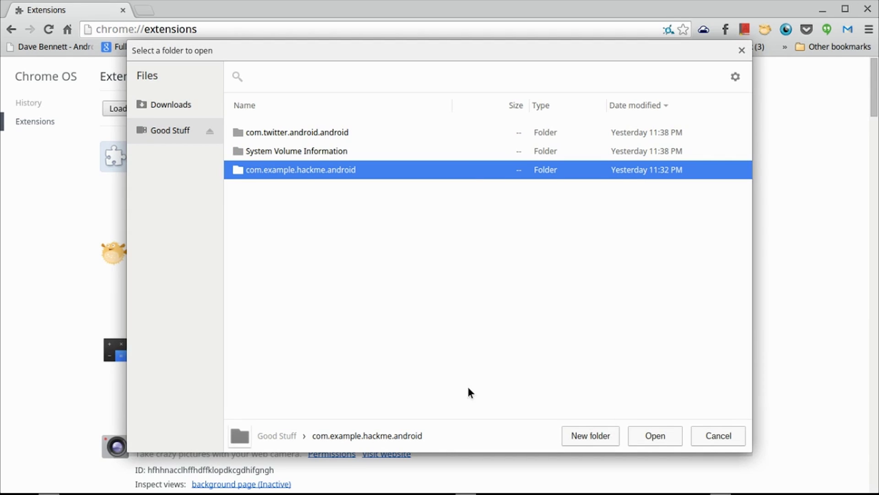
double_click(463, 171)
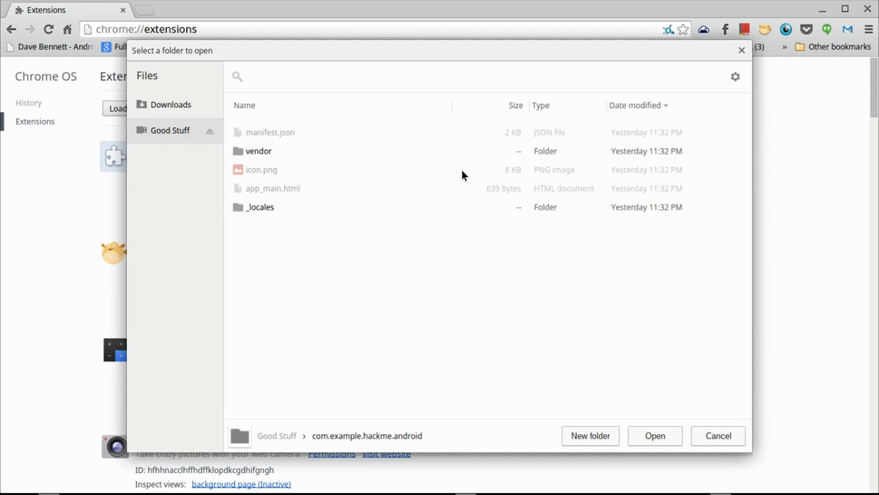
left_click(646, 443)
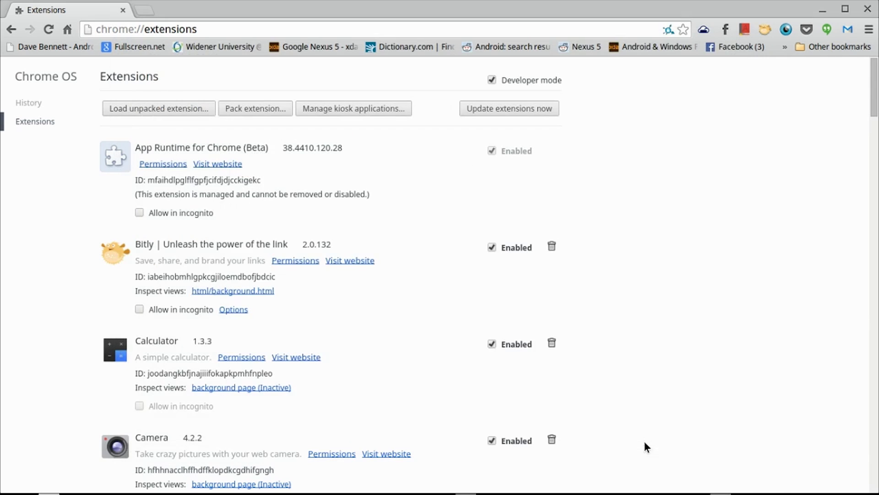
Launch the com.example Hack Me app and tap the Android figure to score.
left_click(14, 478)
scroll(81, 337, "down", 2)
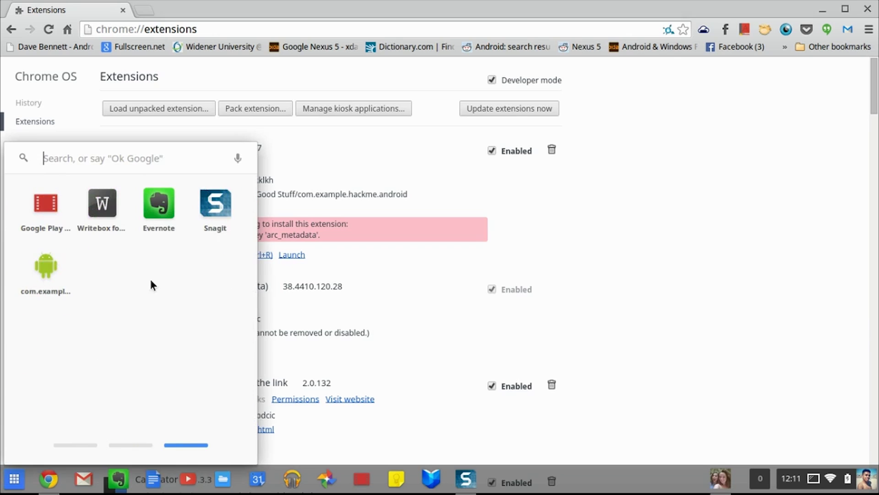
left_click(42, 265)
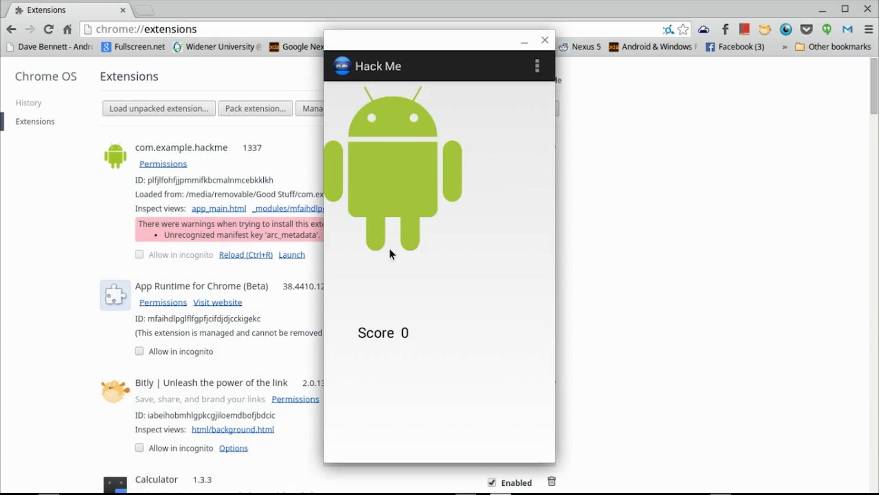
left_click(390, 144)
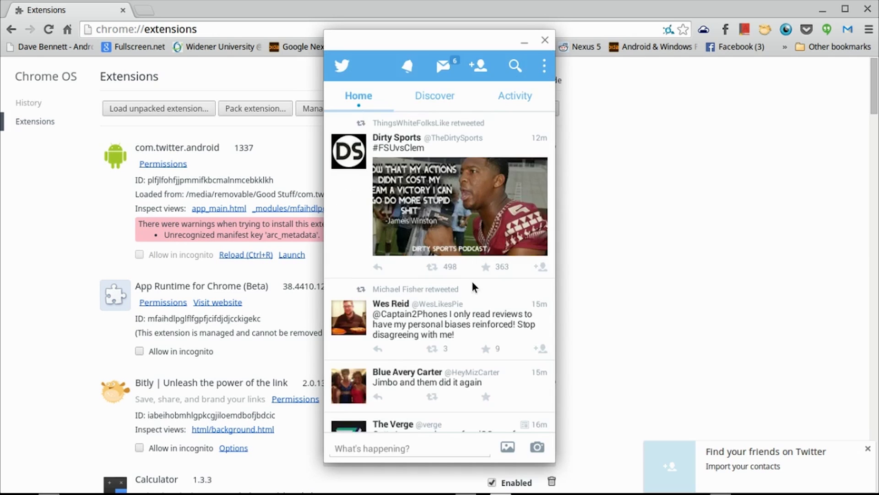
Pull the Twitter Home timeline to refresh and scroll through older tweets like CNN Breaking News.
scroll(471, 288, "down", 1)
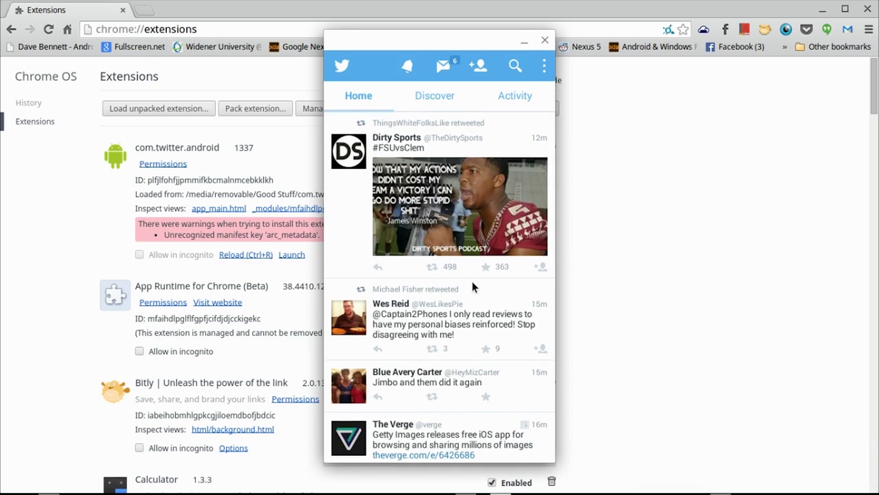
scroll(472, 283, "up", 3)
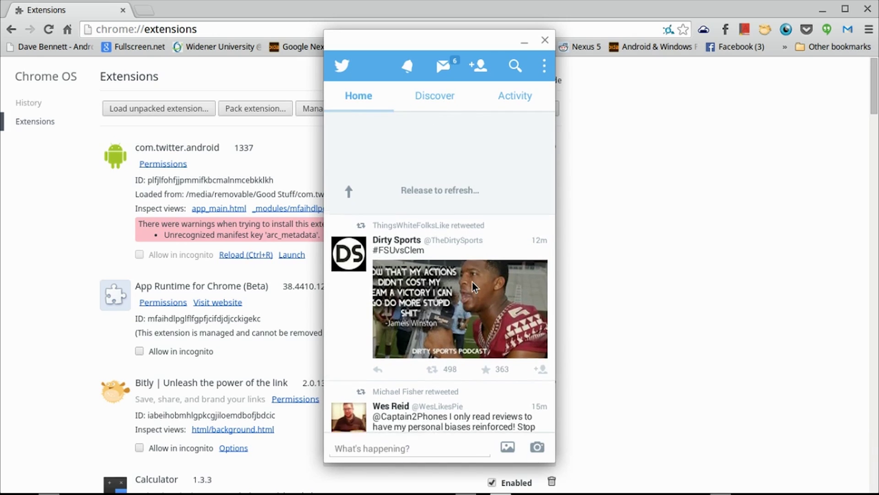
scroll(472, 283, "down", 6)
scroll(474, 287, "down", 5)
scroll(474, 287, "down", 3)
scroll(474, 287, "up", 2)
scroll(474, 287, "up", 3)
scroll(473, 283, "down", 10)
scroll(473, 283, "up", 2)
scroll(472, 284, "up", 10)
scroll(473, 284, "down", 10)
scroll(472, 282, "down", 5)
scroll(471, 281, "down", 5)
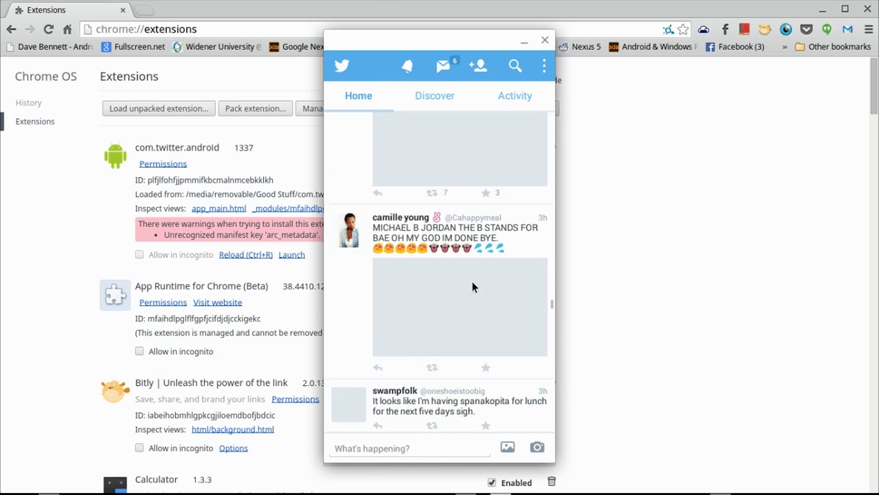
scroll(472, 281, "down", 1)
scroll(472, 282, "up", 5)
scroll(472, 281, "up", 4)
scroll(465, 295, "up", 1)
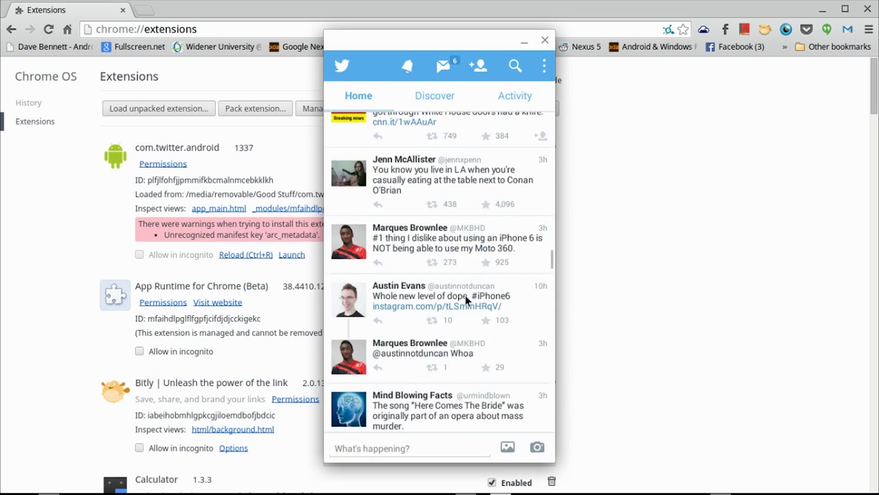
scroll(465, 295, "down", 2)
scroll(466, 294, "up", 1)
scroll(465, 295, "up", 1)
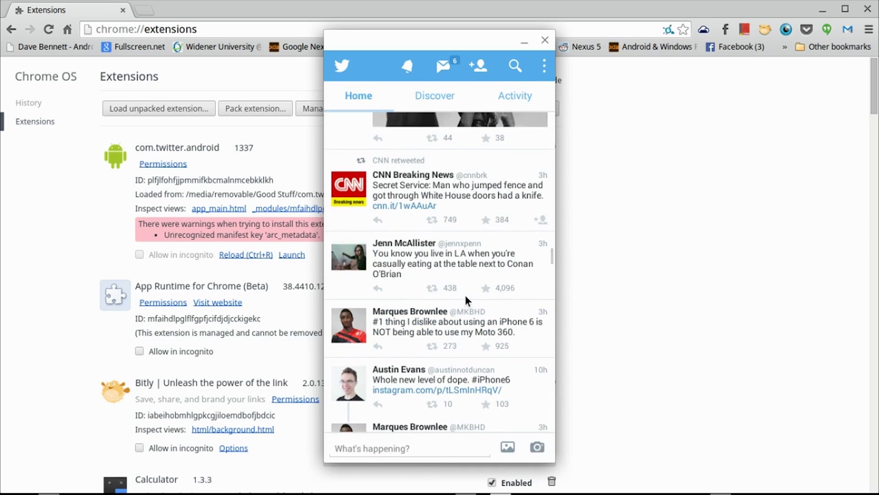